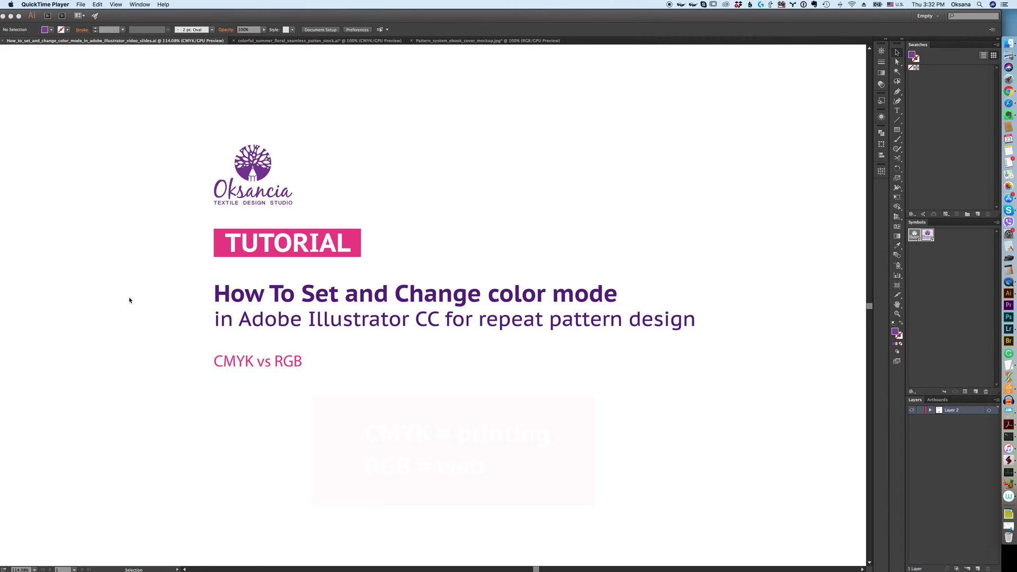
Bring Illustrator forward over QuickTime and select the pink rectangle behind the CMYK/RGB title
{"action": "left_click", "coordinate": [249, 361]}
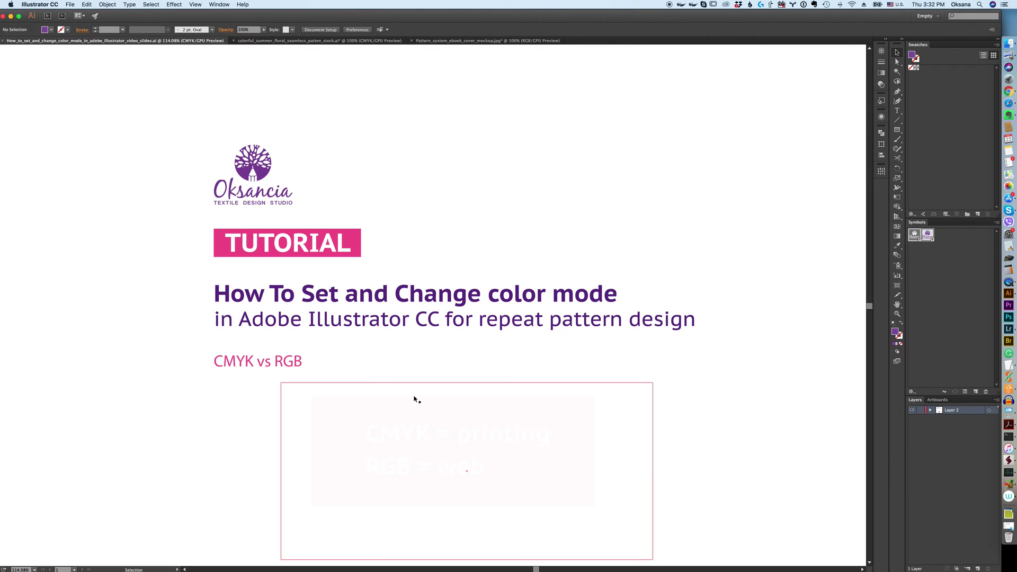
{"action": "left_click", "coordinate": [424, 426]}
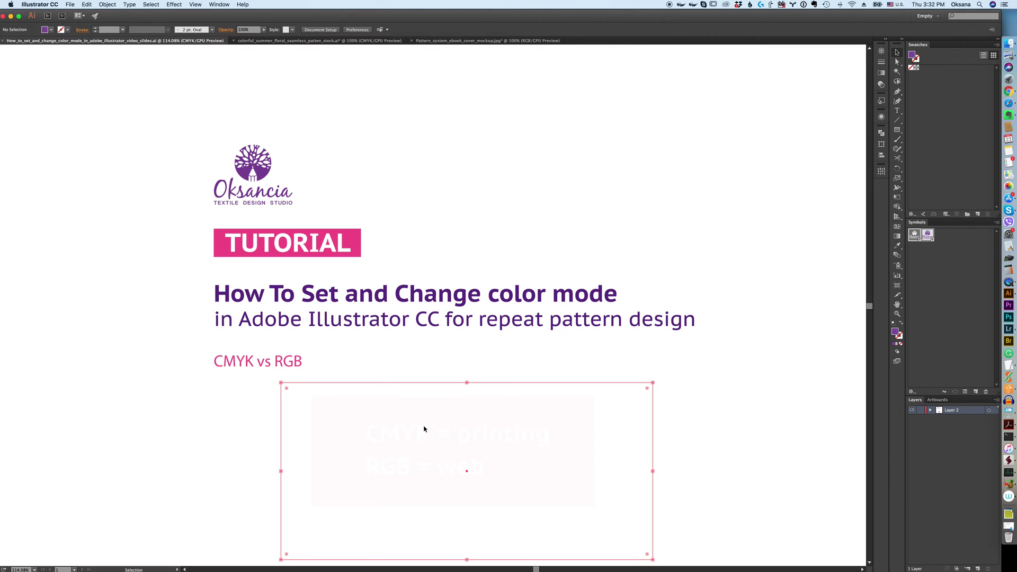
{"action": "left_click", "coordinate": [249, 374]}
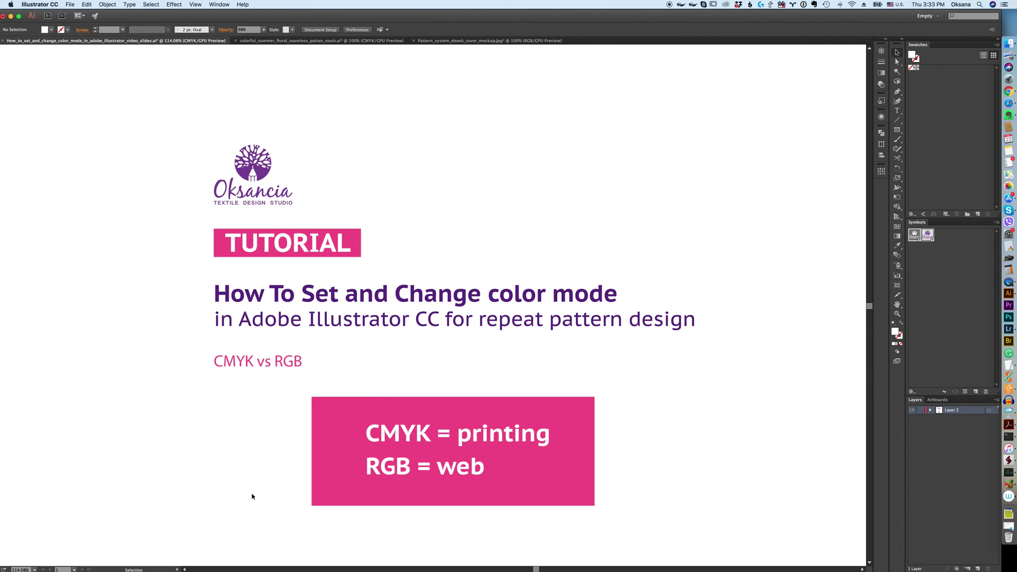
{"action": "left_click_drag", "start_coordinate": [205, 160], "coordinate": [625, 556]}
{"action": "left_click", "coordinate": [751, 318]}
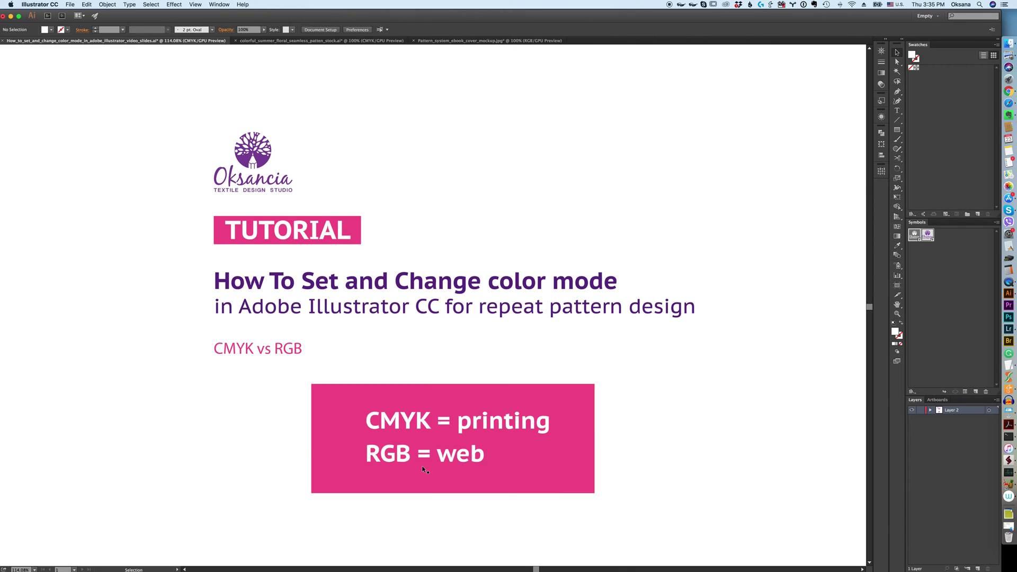
Select and deselect the pink CMYK/RGB box group twice, then open the File menu
{"action": "left_click", "coordinate": [444, 466]}
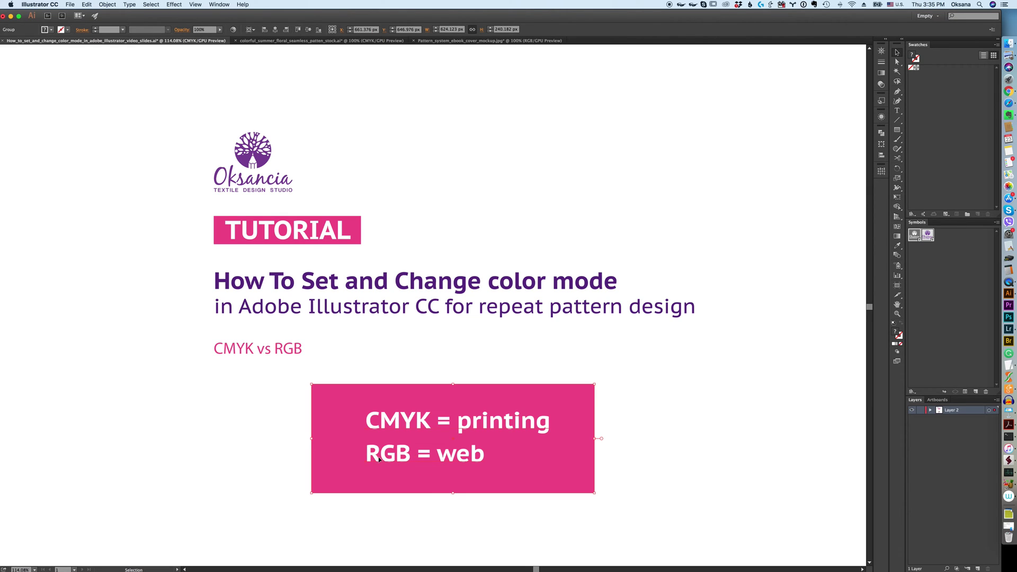
{"action": "left_click", "coordinate": [655, 448]}
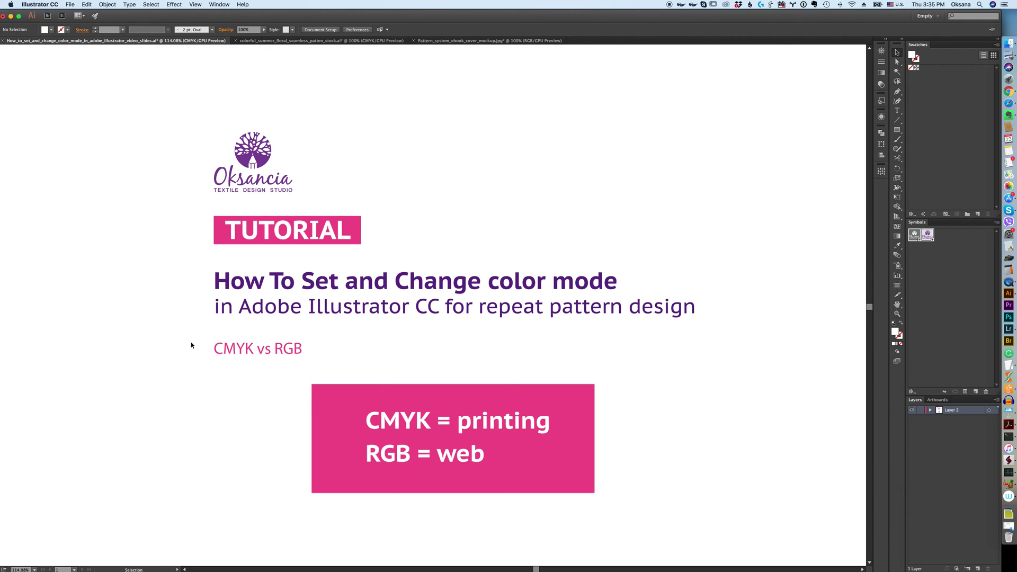
{"action": "left_click", "coordinate": [465, 424]}
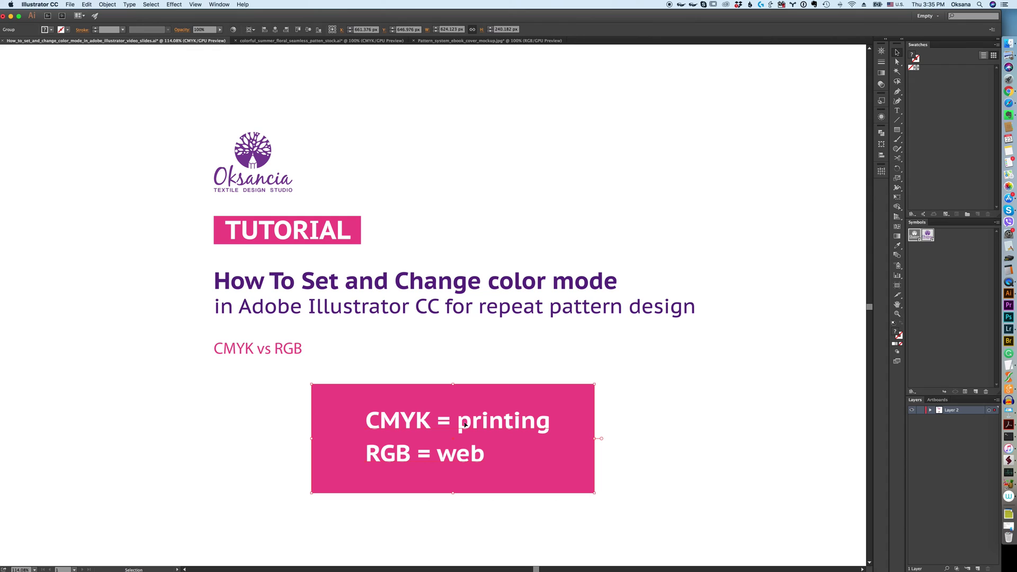
{"action": "left_click", "coordinate": [645, 429]}
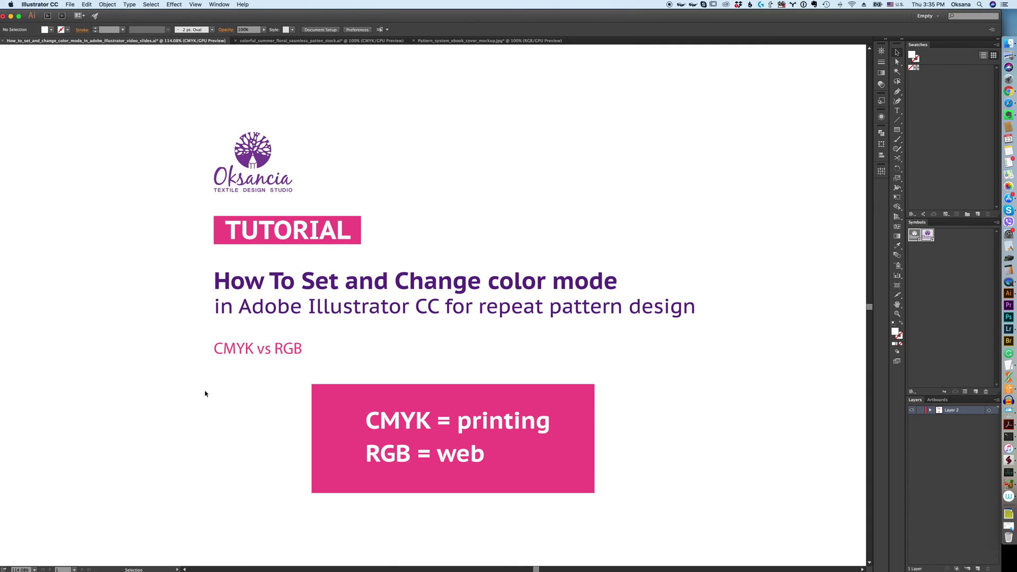
{"action": "left_click", "coordinate": [70, 5]}
Create a new 600 × 600 pt CMYK document, Untitled-19, after briefly switching Color Mode to RGB
{"action": "left_click", "coordinate": [77, 14]}
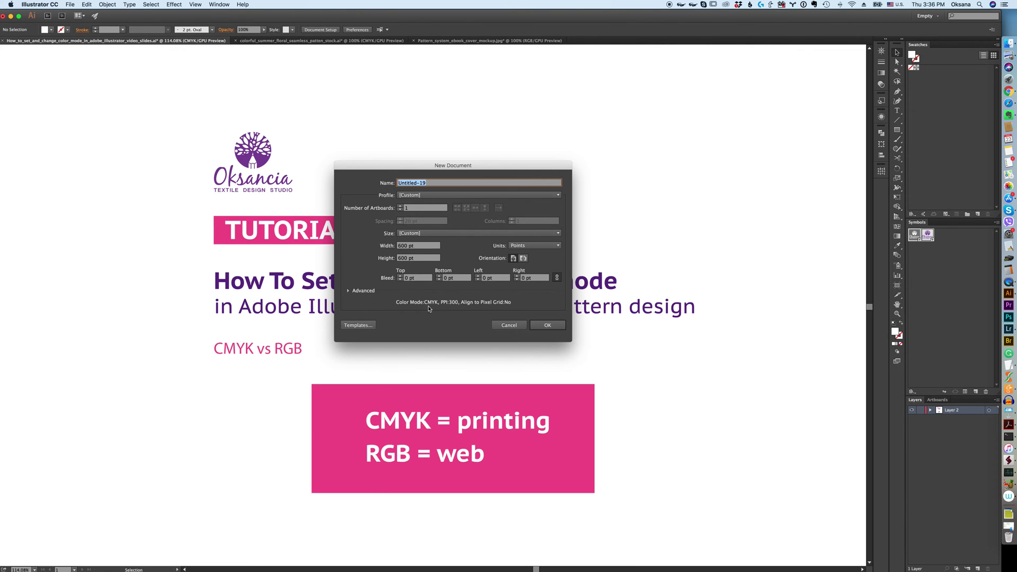
{"action": "left_click", "coordinate": [348, 291]}
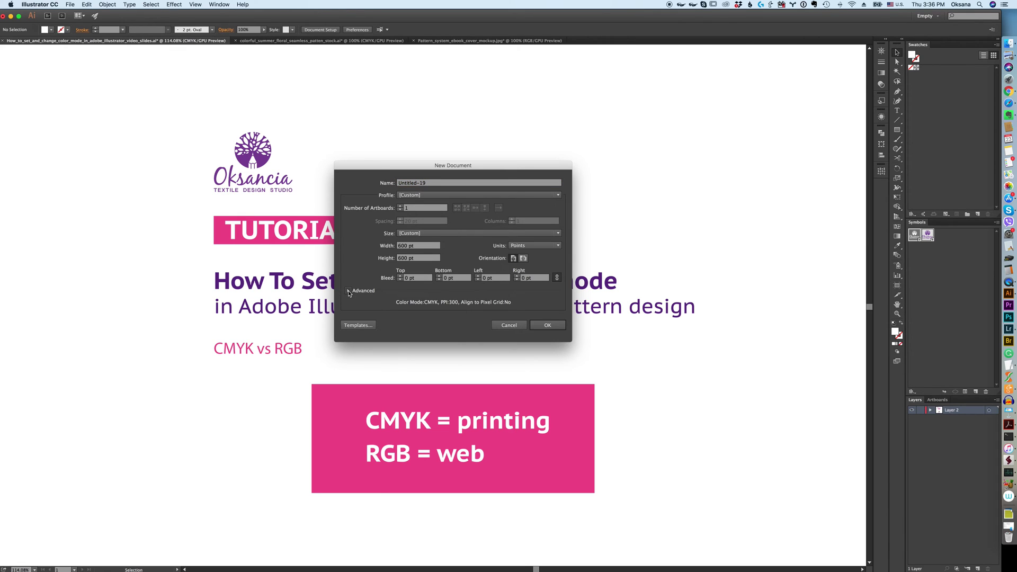
{"action": "left_click", "coordinate": [466, 303]}
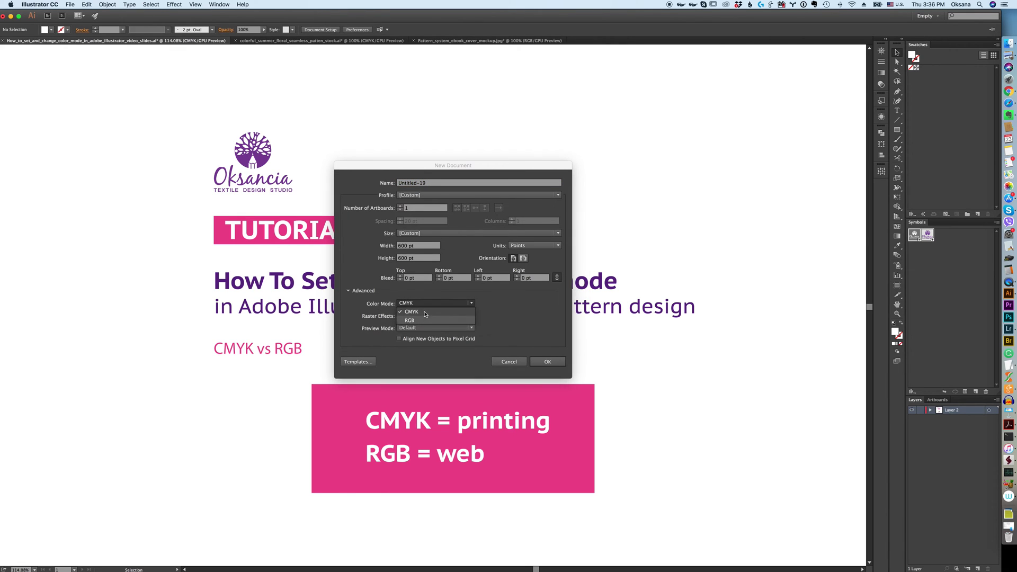
{"action": "left_click", "coordinate": [465, 319]}
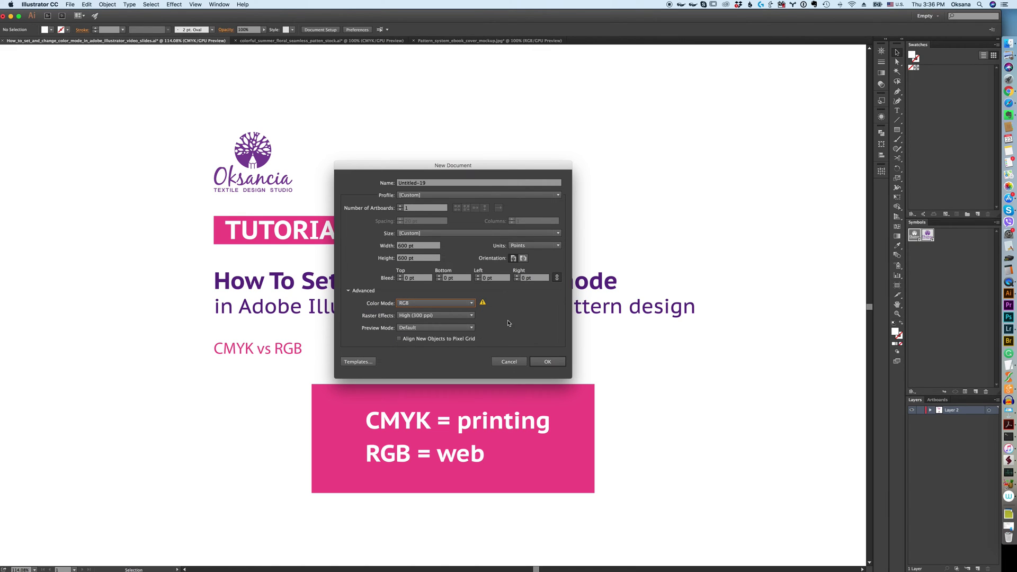
{"action": "left_click", "coordinate": [467, 305]}
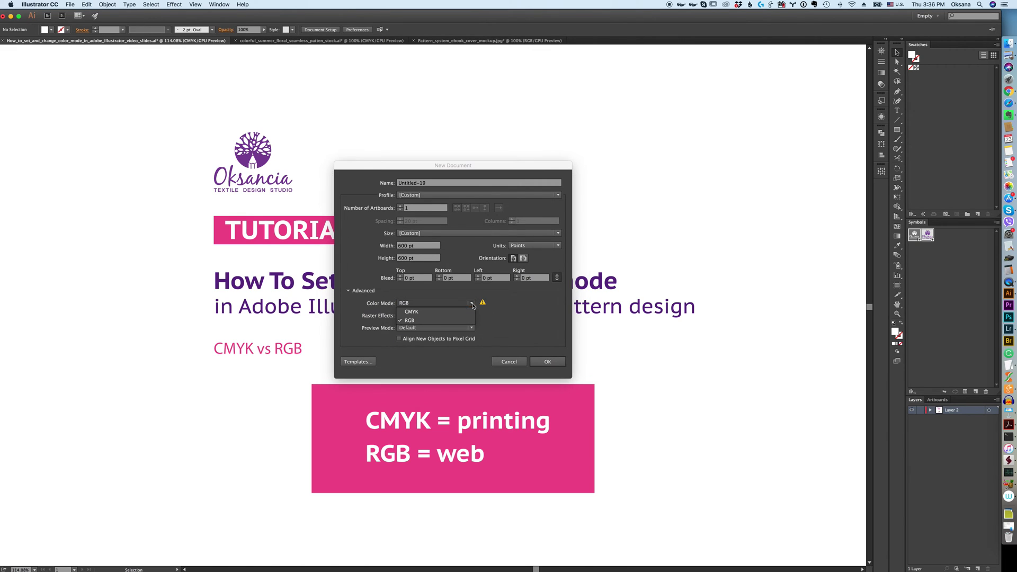
{"action": "left_click", "coordinate": [458, 312]}
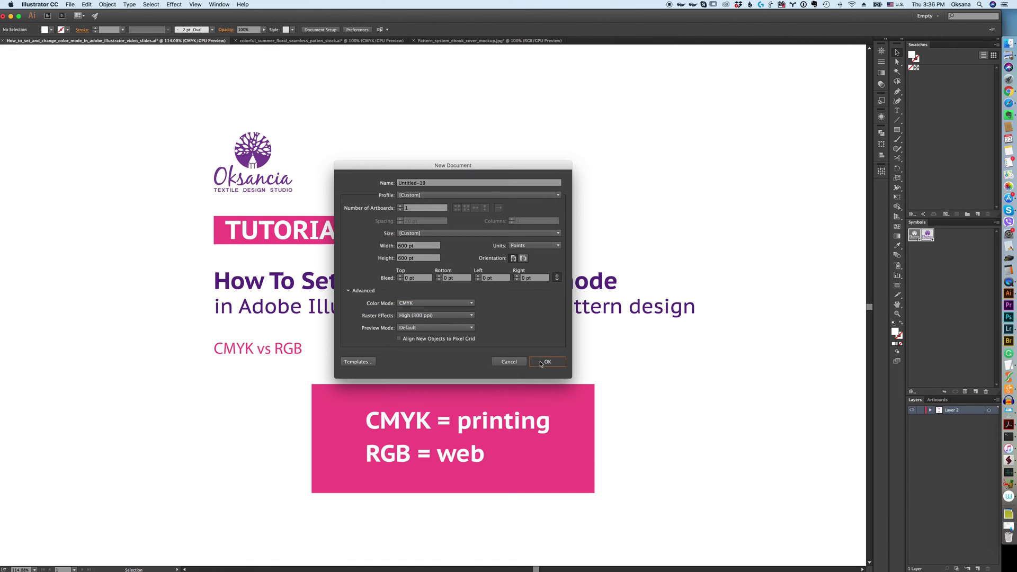
{"action": "key", "text": "Return"}
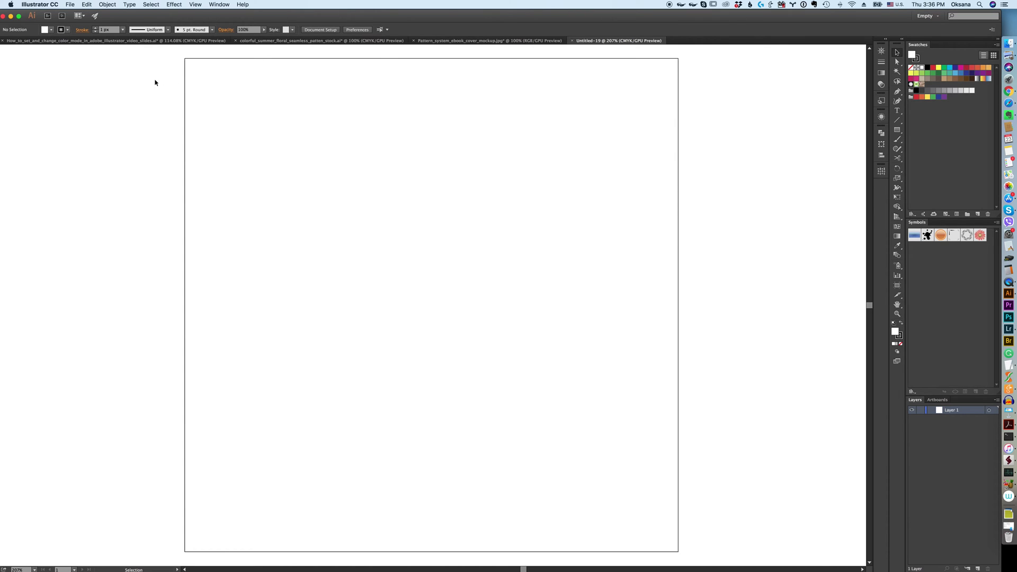
Switch to colorful_summer_floral_seamless_pattern_stock.ai, select all its artwork, then deselect it
{"action": "left_click", "coordinate": [268, 40]}
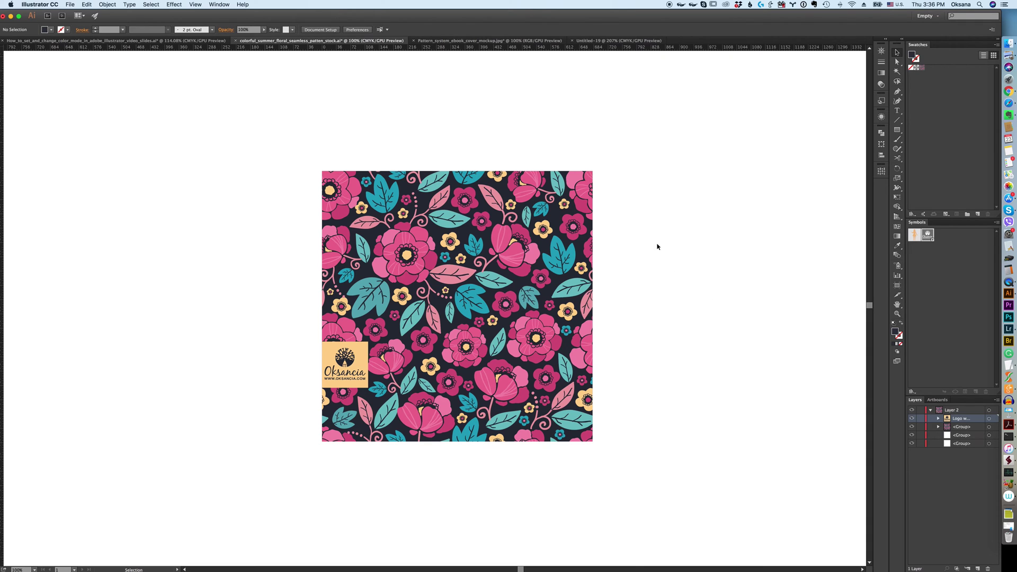
{"action": "key", "text": "super+a"}
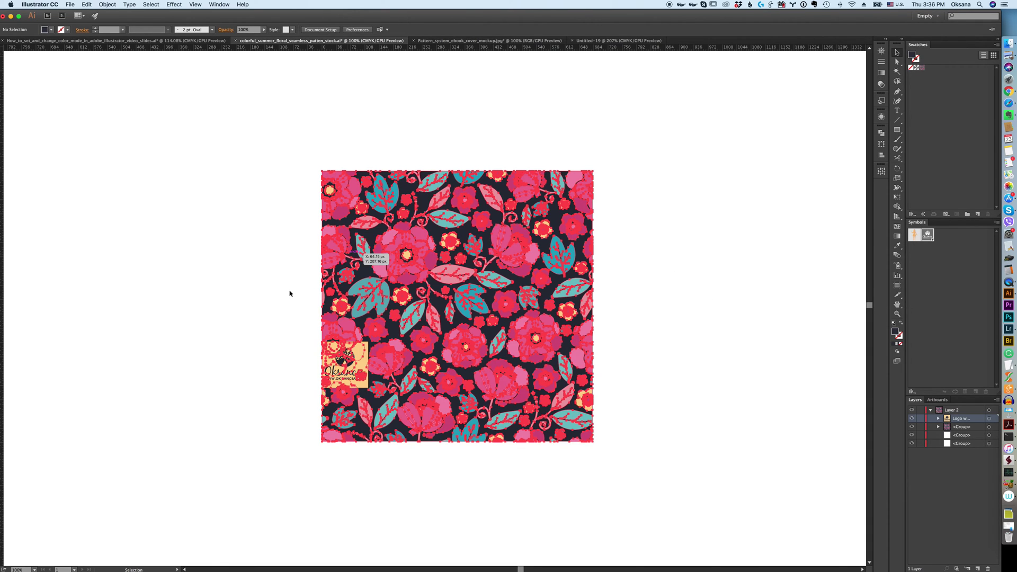
{"action": "left_click", "coordinate": [261, 292]}
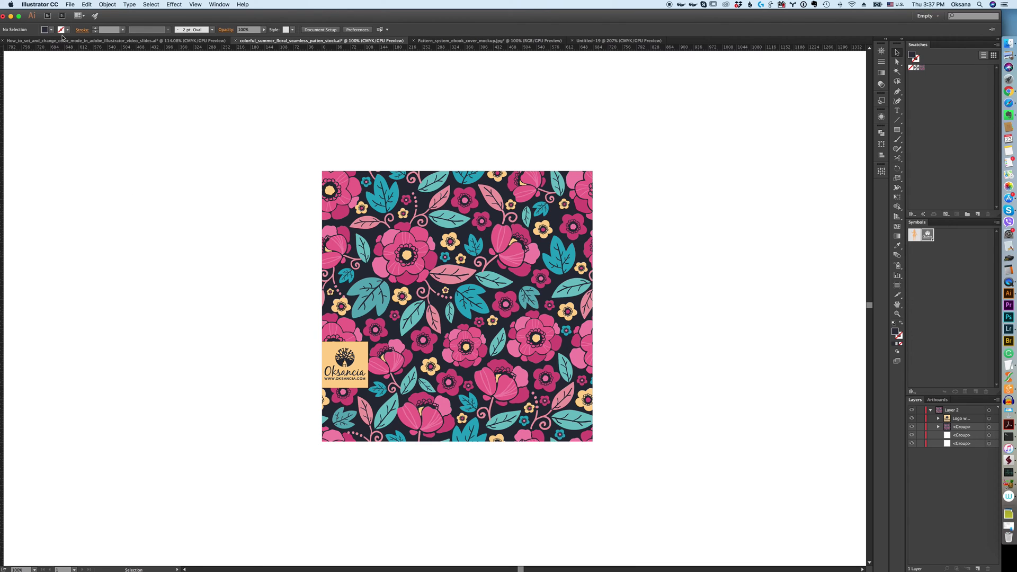
Set the floral pattern document's color mode to RGB via File > Document Color Mode
{"action": "left_click", "coordinate": [69, 4]}
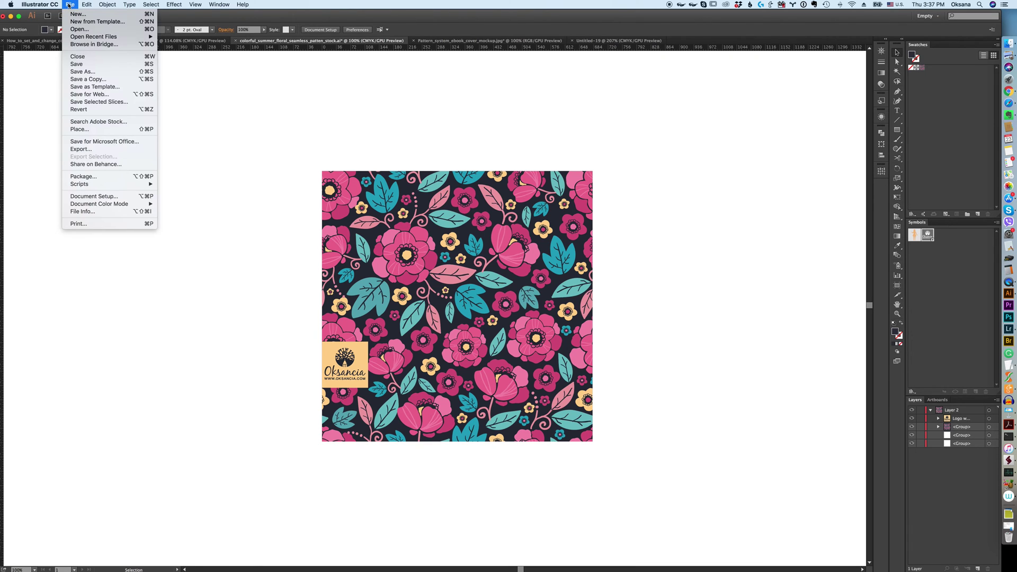
{"action": "mouse_move", "coordinate": [87, 205]}
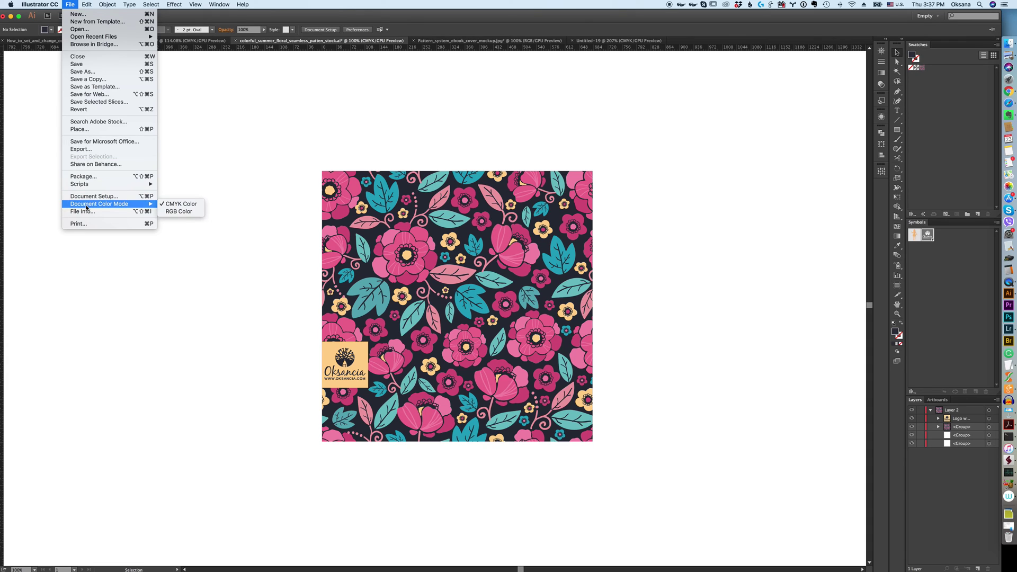
{"action": "left_click", "coordinate": [178, 212]}
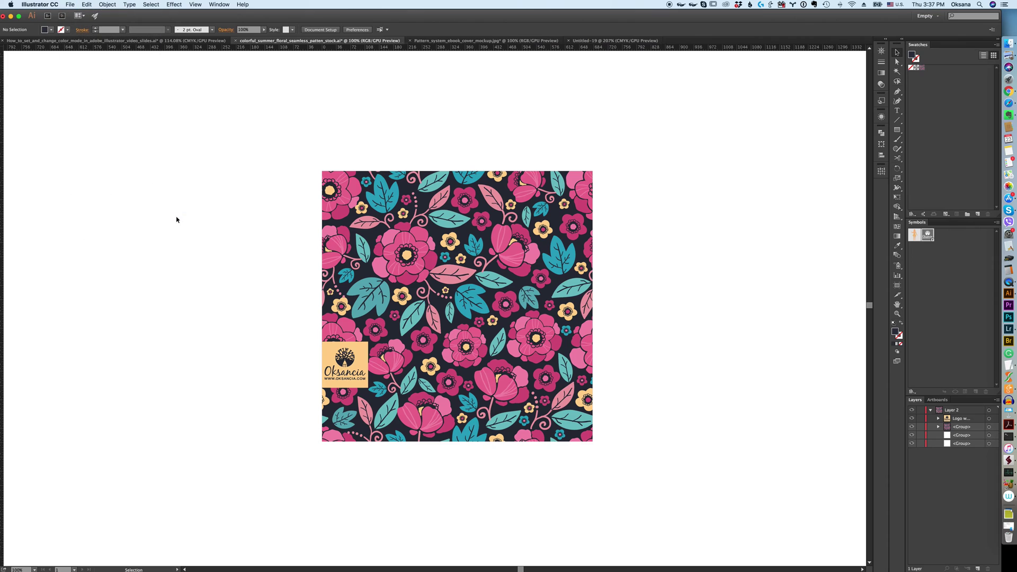
Set the floral pattern document's color mode back to CMYK via File > Document Color Mode
{"action": "left_click", "coordinate": [86, 4]}
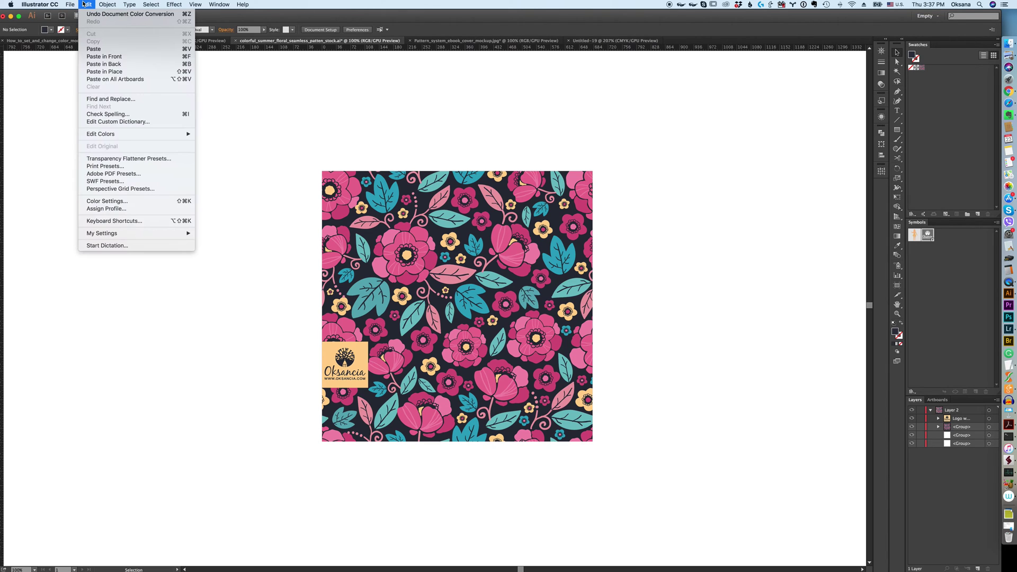
{"action": "mouse_move", "coordinate": [70, 4]}
{"action": "mouse_move", "coordinate": [99, 204]}
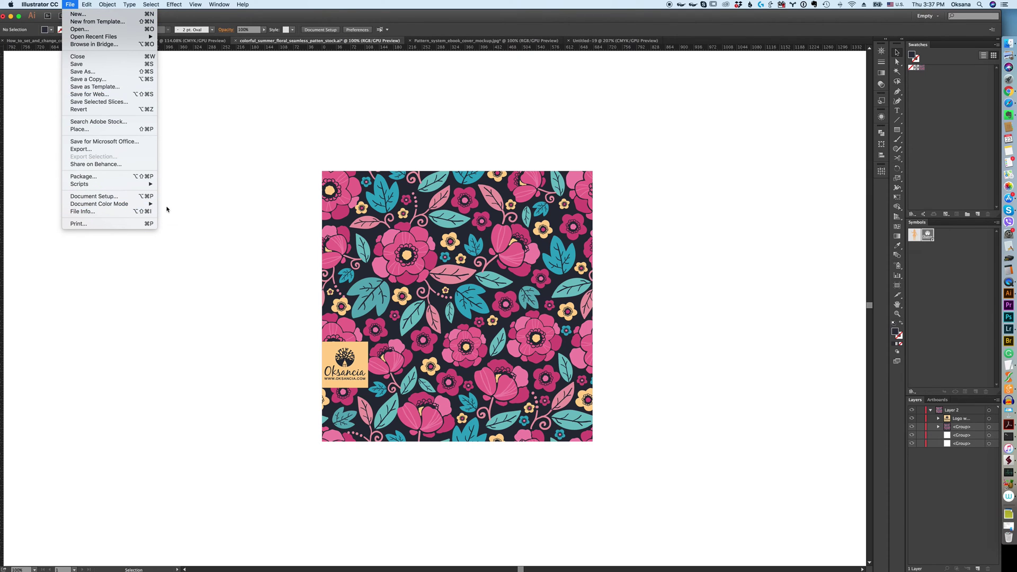
{"action": "left_click", "coordinate": [167, 206]}
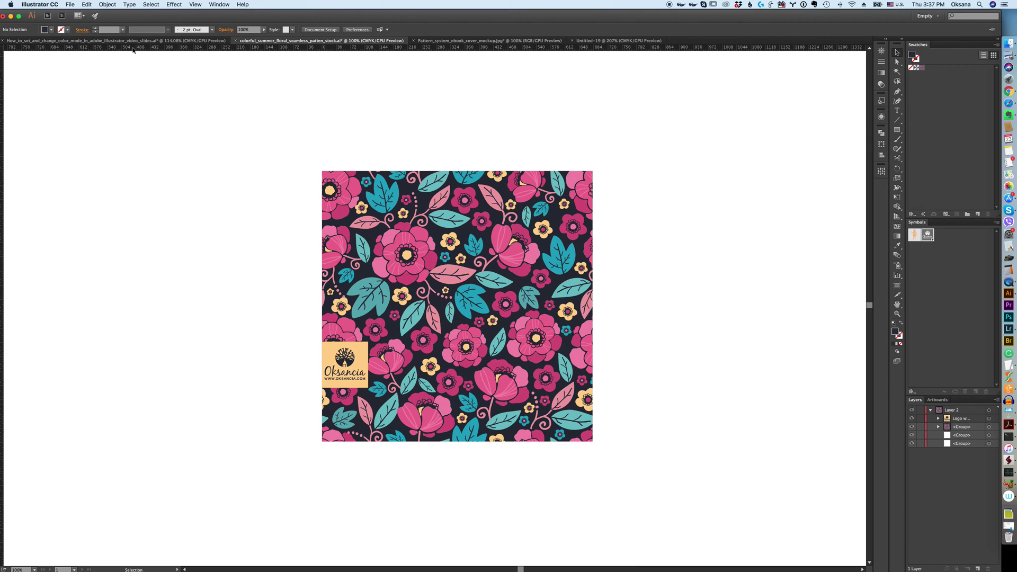
Look through the File and Edit menus, then dismiss them without choosing anything
{"action": "left_click", "coordinate": [71, 5]}
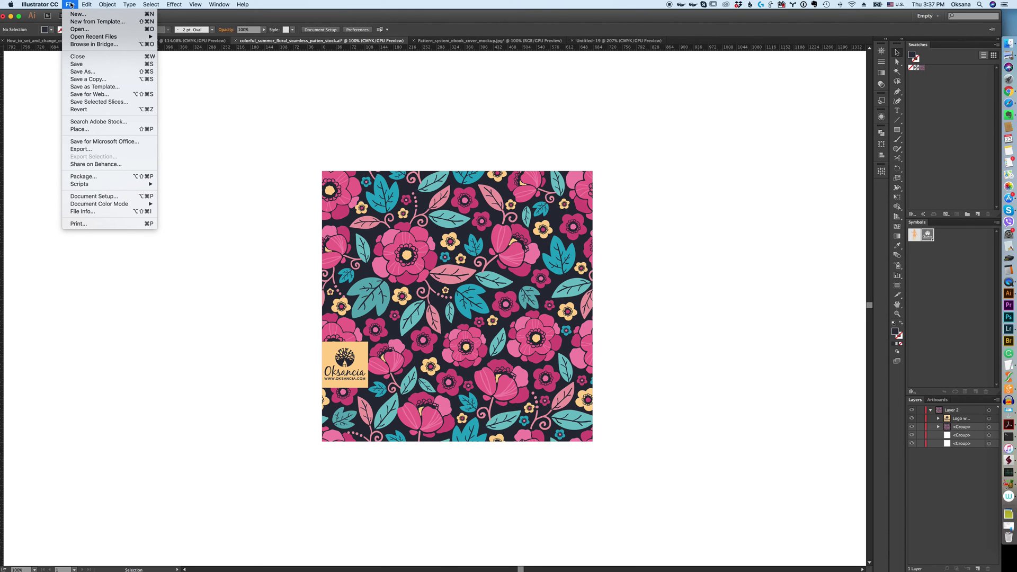
{"action": "mouse_move", "coordinate": [87, 4]}
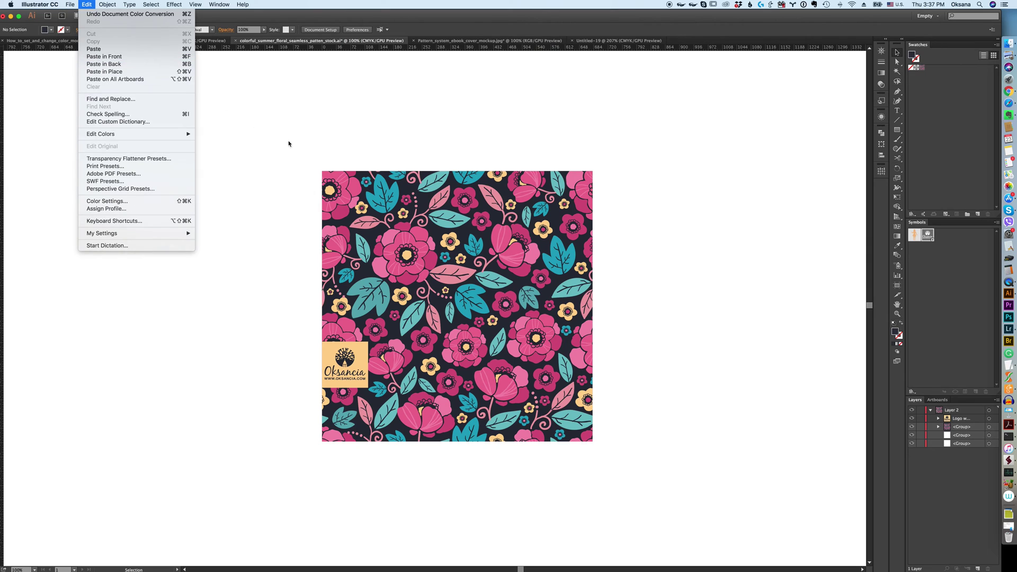
{"action": "left_click", "coordinate": [284, 135]}
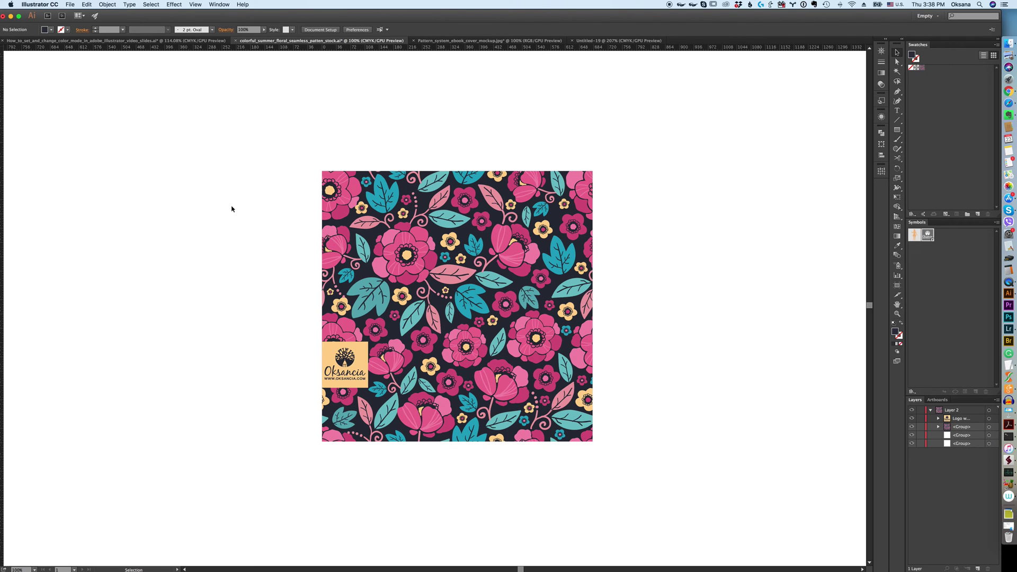
{"action": "left_click", "coordinate": [70, 5]}
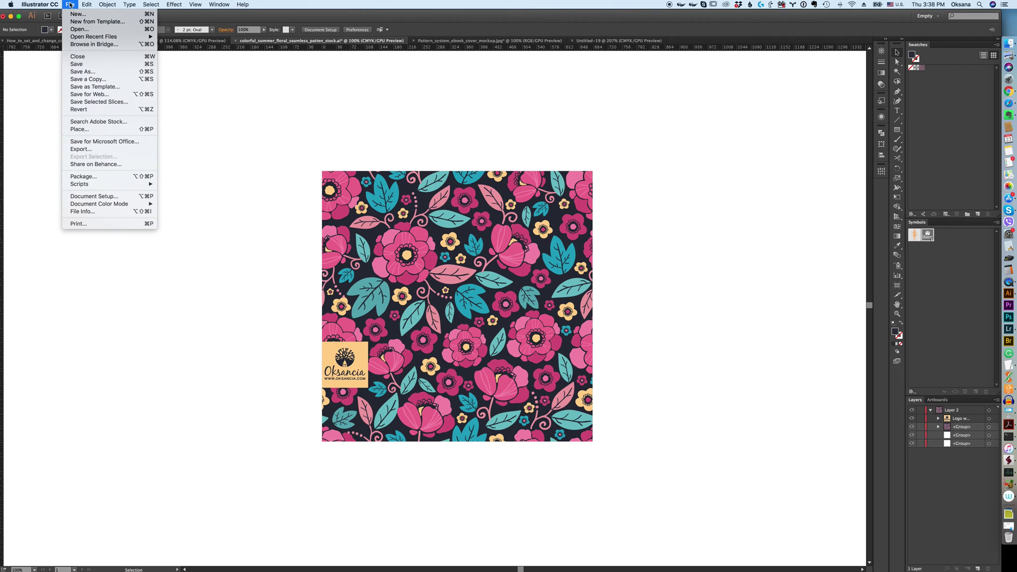
{"action": "left_click", "coordinate": [81, 95]}
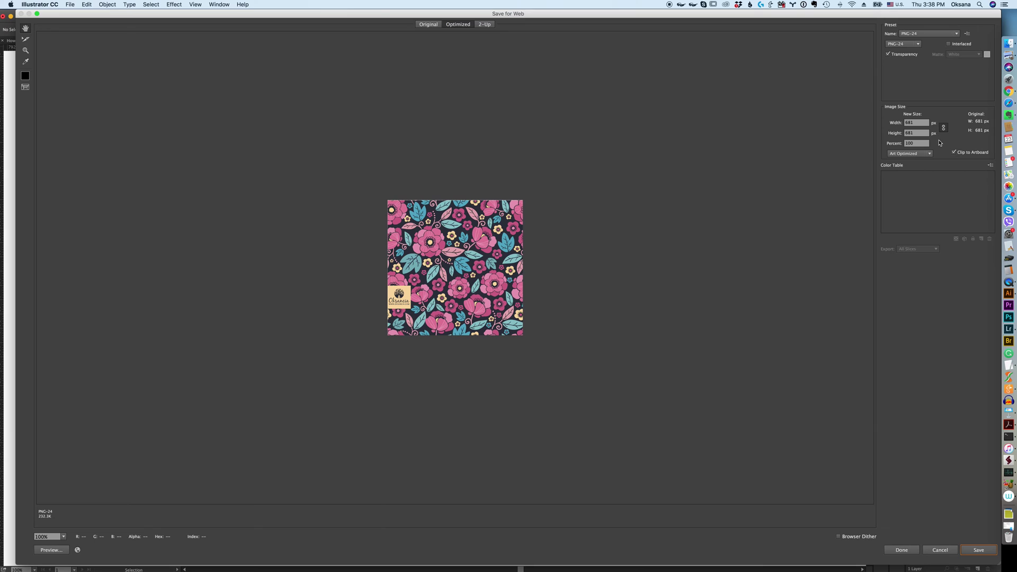
{"action": "left_click", "coordinate": [900, 123]}
{"action": "left_click", "coordinate": [900, 133]}
{"action": "left_click", "coordinate": [945, 552]}
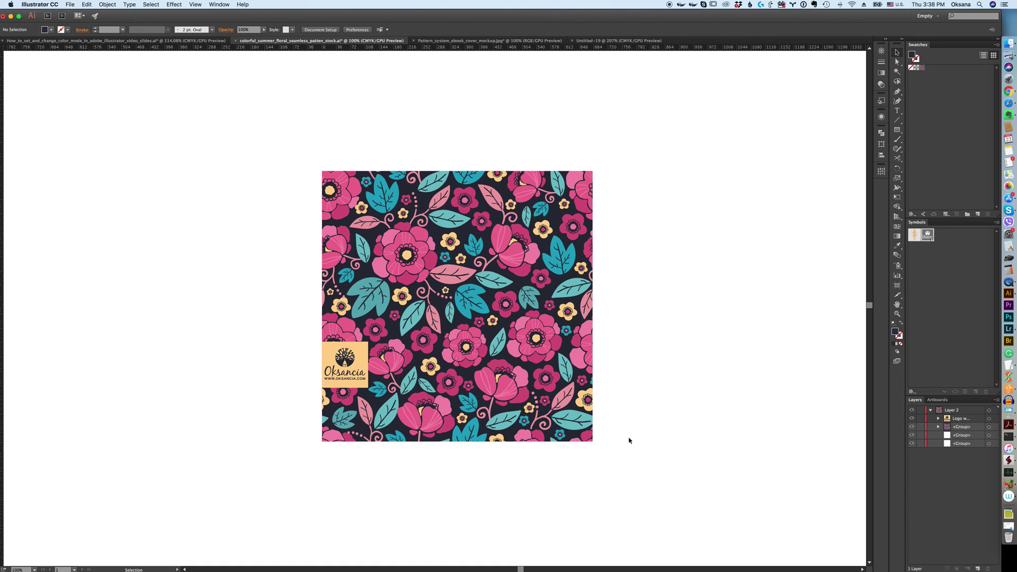
Export the floral pattern with JPEG (jpg) format to reach the JPEG Options dialog
{"action": "left_click", "coordinate": [67, 4]}
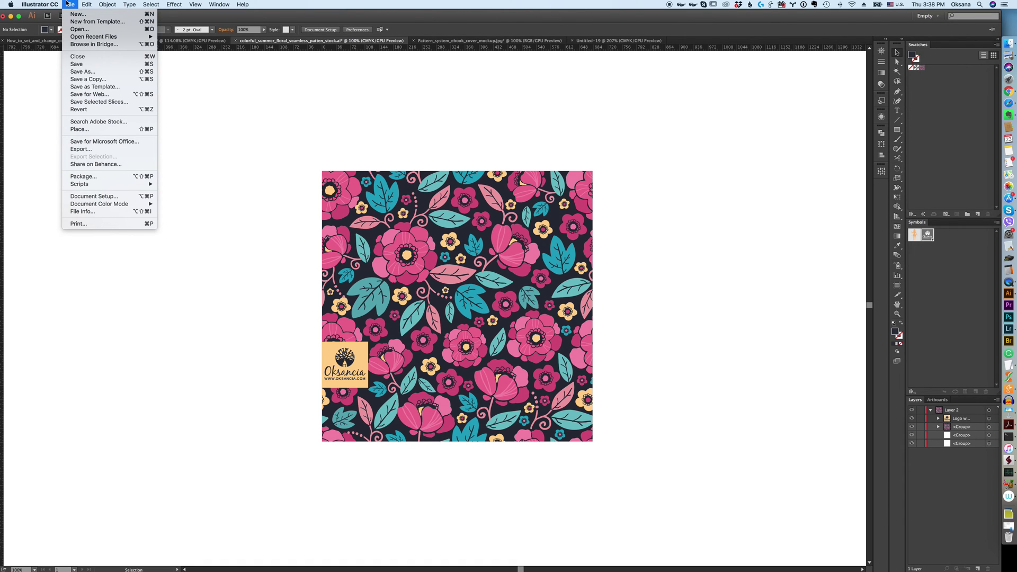
{"action": "left_click", "coordinate": [96, 150]}
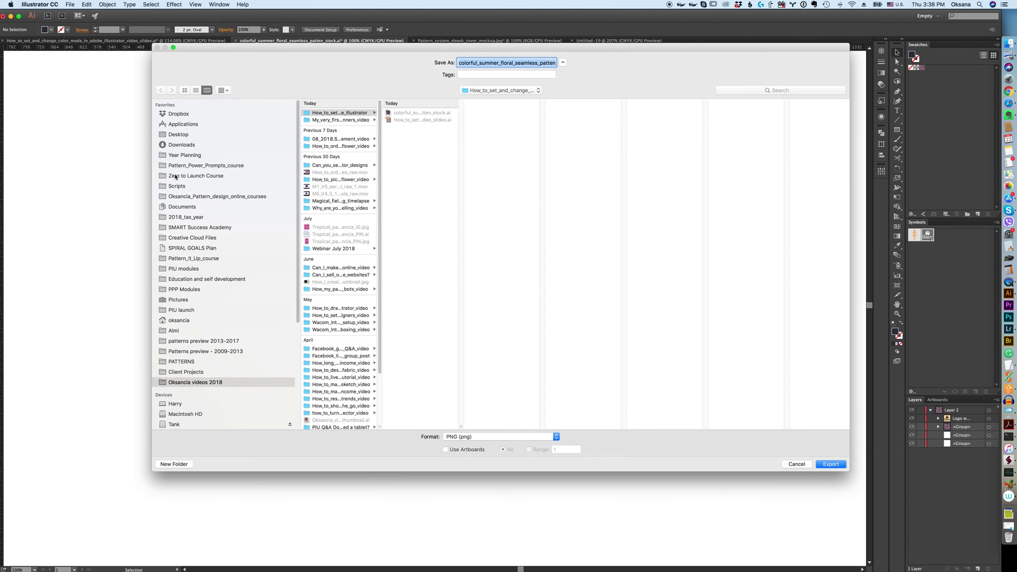
{"action": "left_click", "coordinate": [555, 437]}
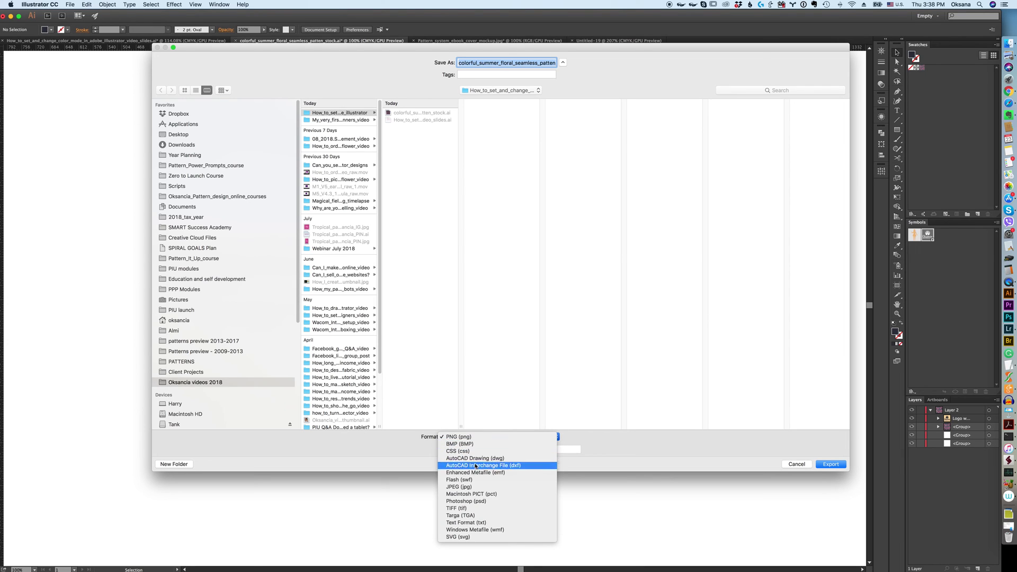
{"action": "left_click", "coordinate": [470, 488]}
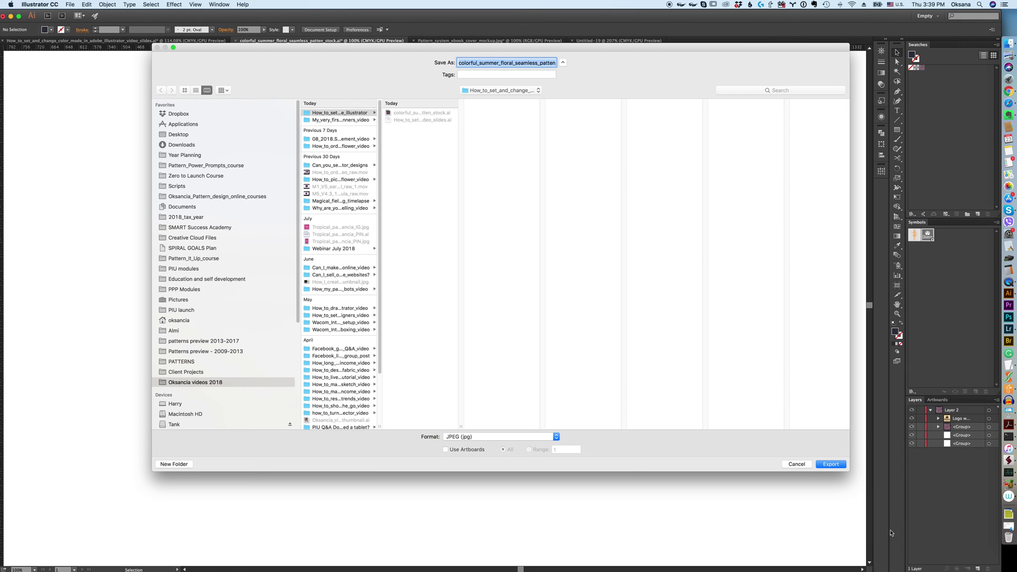
{"action": "key", "text": "Return"}
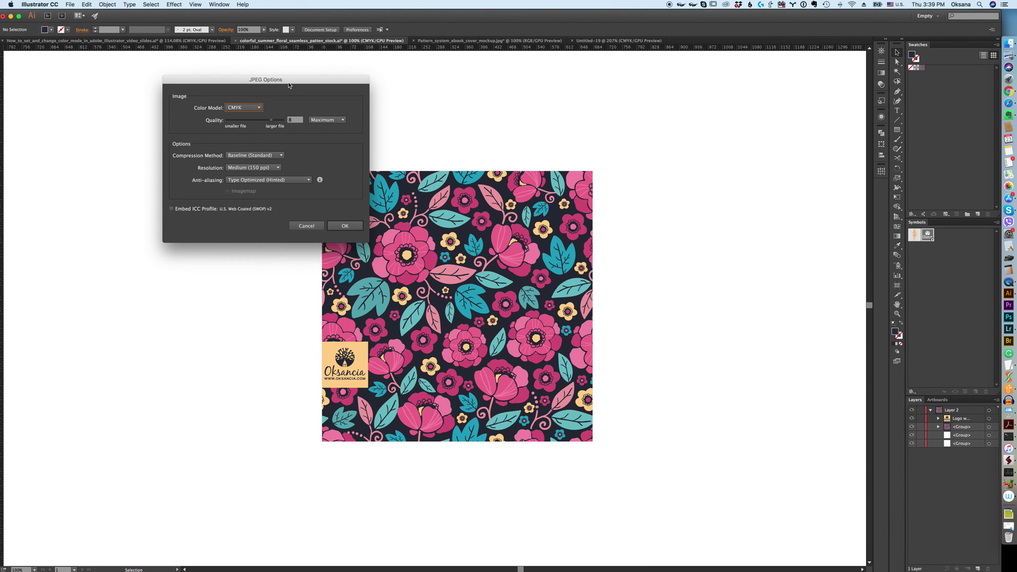
Show the JPEG color model choices, keep CMYK, cancel the export, and return to the tutorial slides
{"action": "left_click_drag", "start_coordinate": [288, 85], "coordinate": [726, 130]}
{"action": "left_click", "coordinate": [698, 152]}
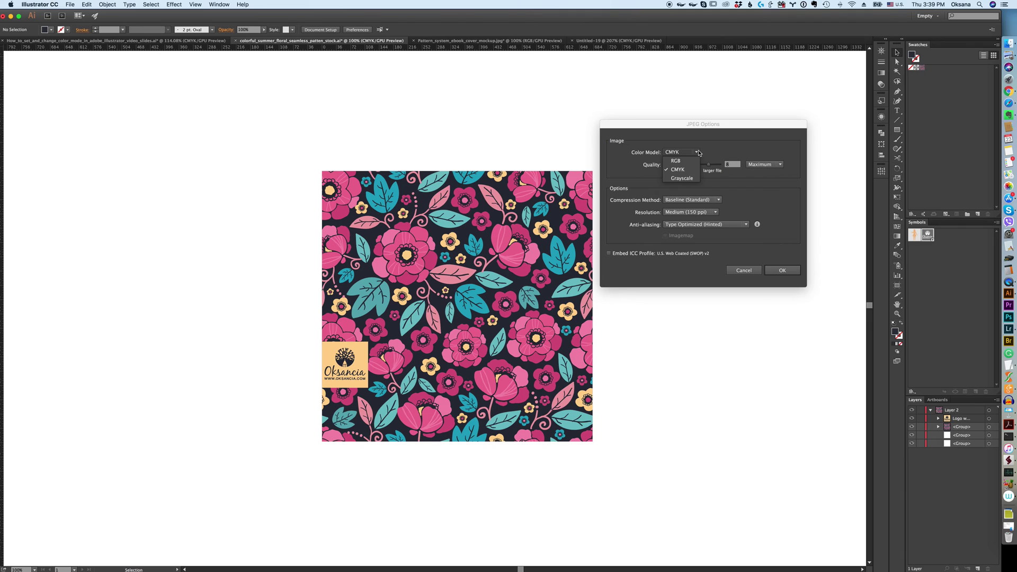
{"action": "left_click", "coordinate": [680, 172]}
{"action": "left_click", "coordinate": [683, 152]}
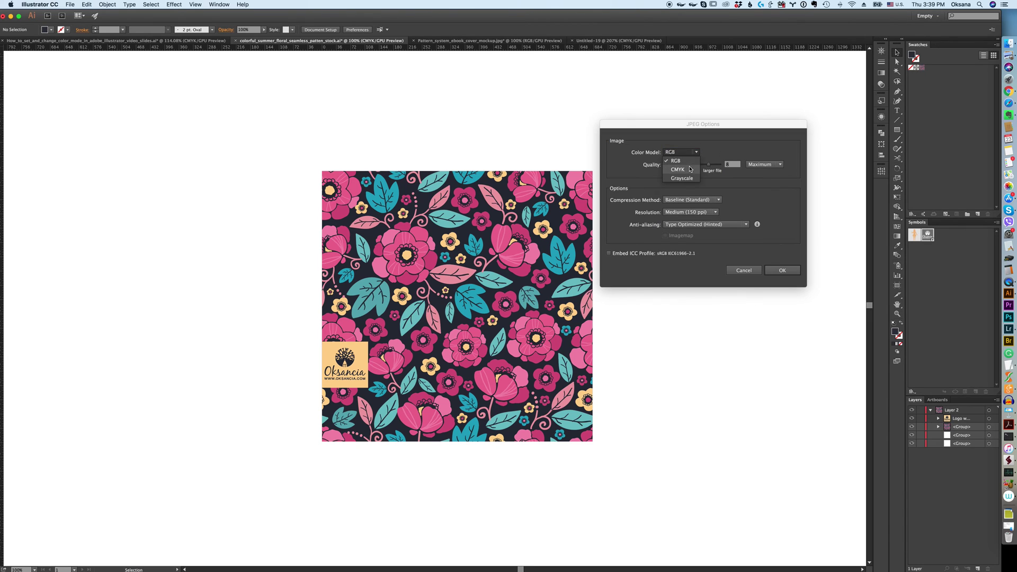
{"action": "left_click", "coordinate": [680, 152]}
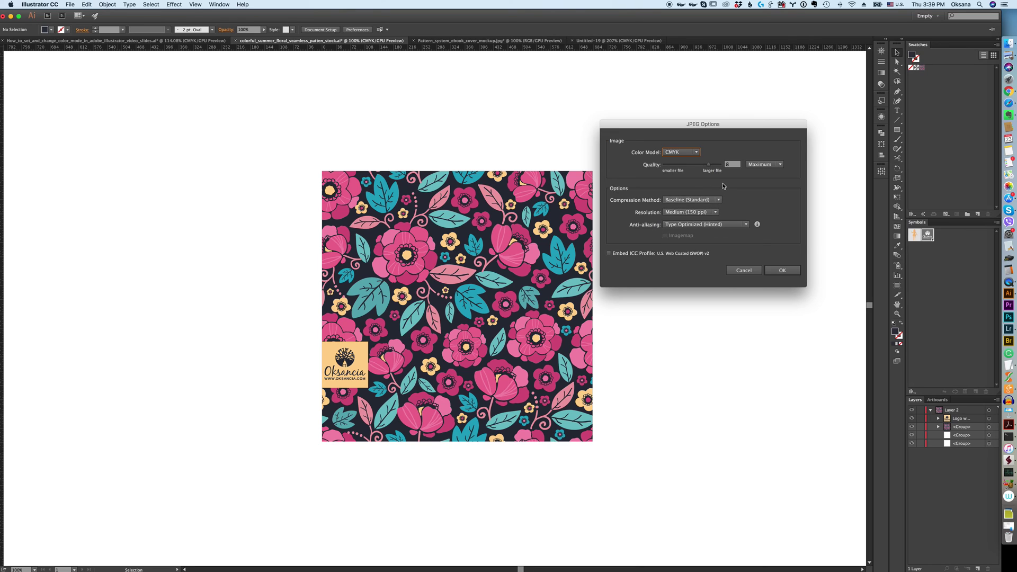
{"action": "left_click", "coordinate": [750, 270]}
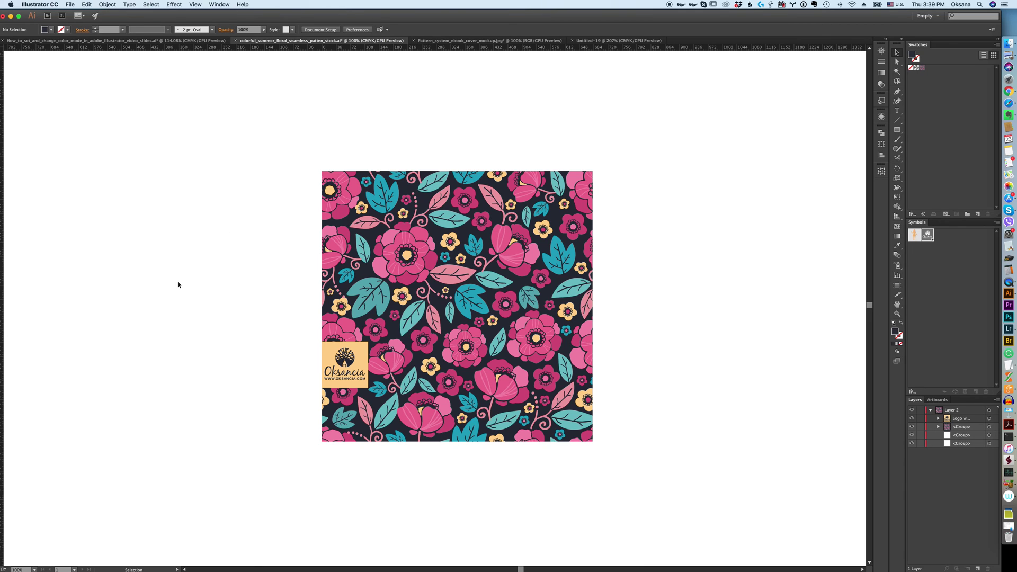
{"action": "left_click", "coordinate": [133, 40]}
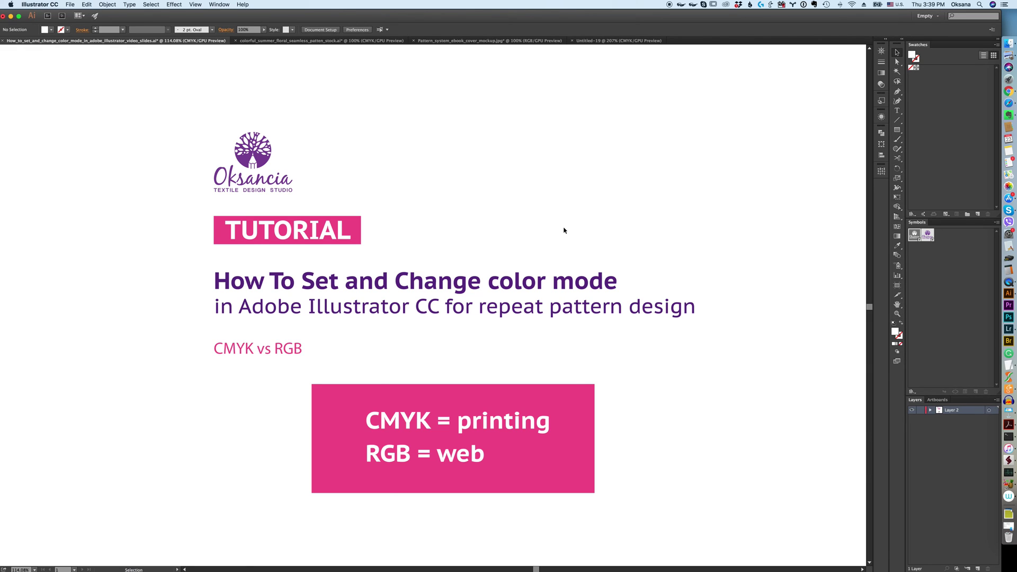
Scroll down the tutorial slide to the 'Grow Your Pattern Portfolio Fast' ebook cover
{"action": "scroll", "coordinate": [651, 243], "scroll_direction": "down", "scroll_amount": 10}
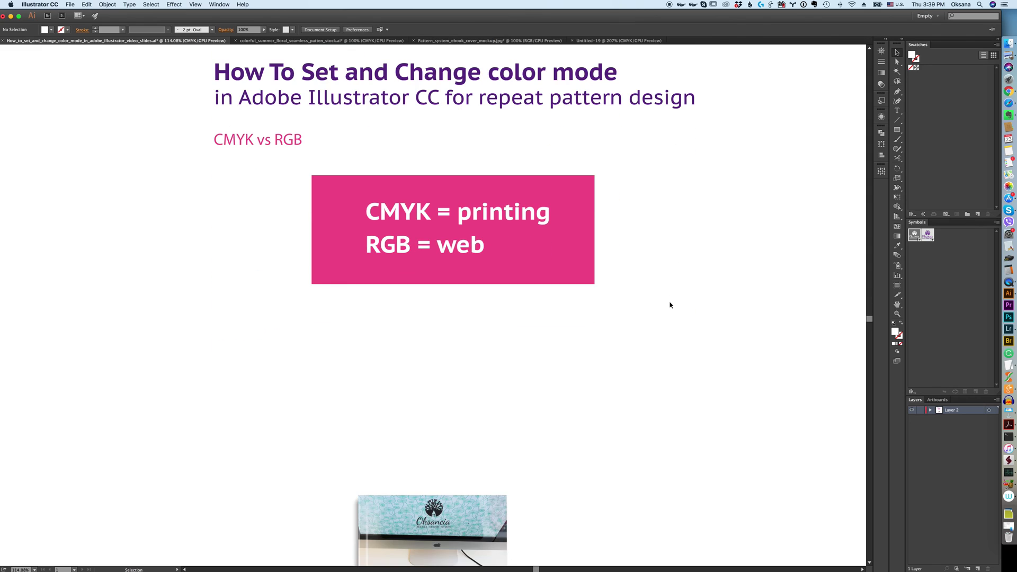
{"action": "scroll", "coordinate": [670, 305], "scroll_direction": "down", "scroll_amount": 9}
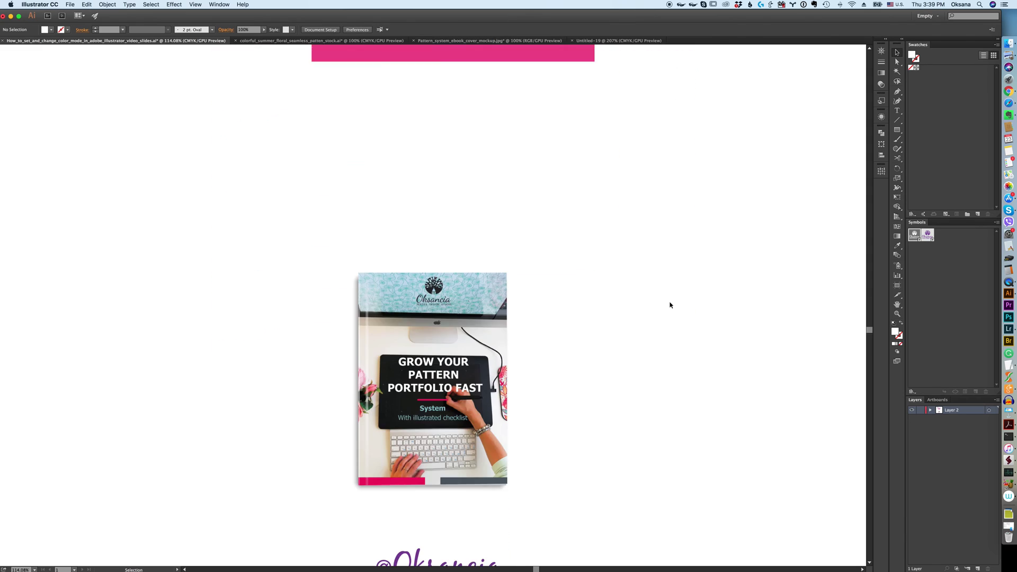
{"action": "scroll", "coordinate": [670, 305], "scroll_direction": "down", "scroll_amount": 5}
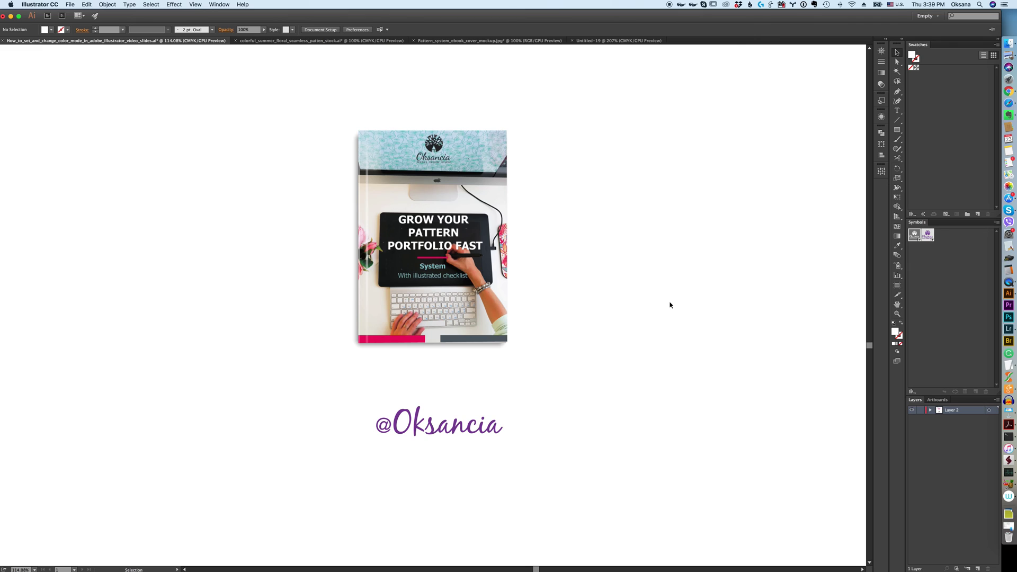